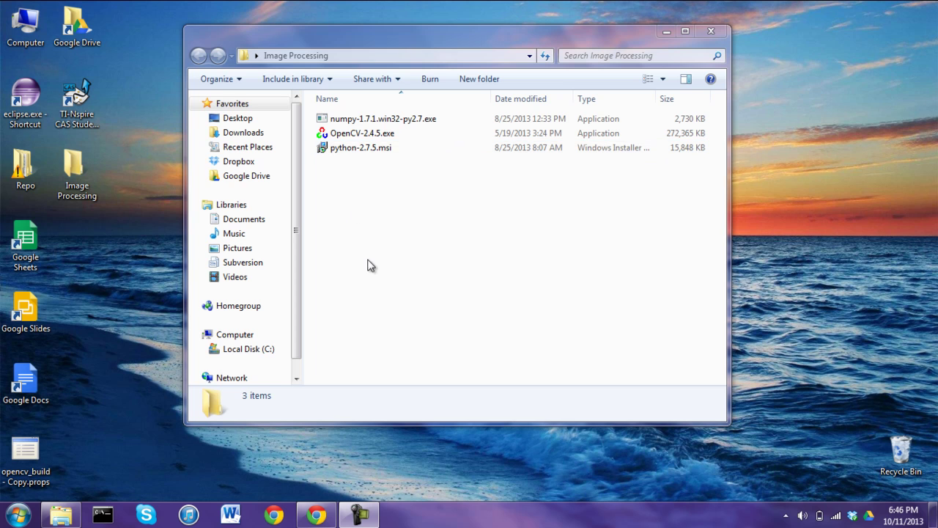
# Step: Check the Python 2.7.5 Windows Installer on python.org's Download Python page, then minimize Chrome
pyautogui.click(316, 515)
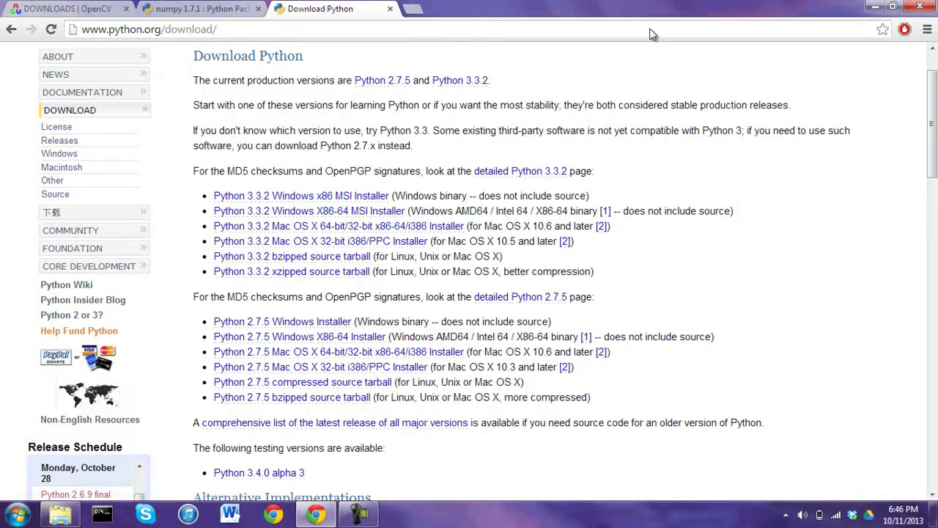
pyautogui.click(870, 8)
pyautogui.click(244, 350)
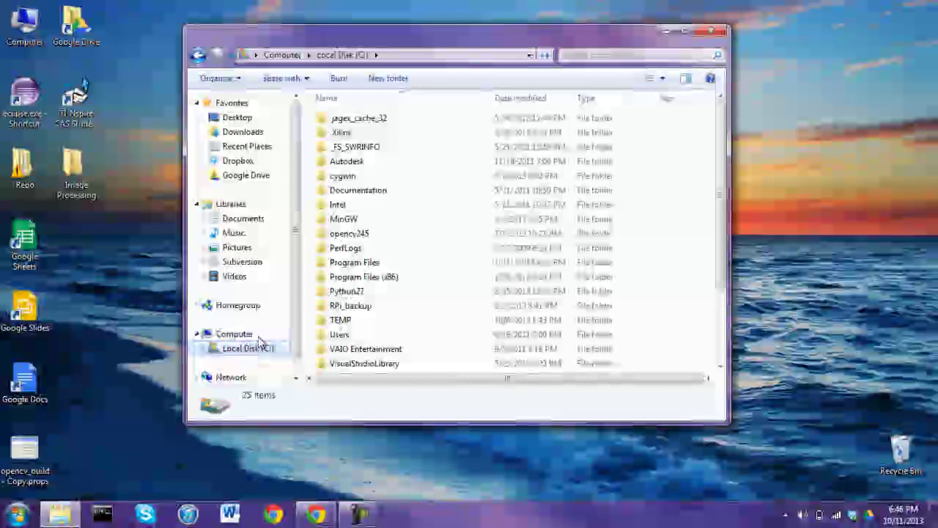
pyautogui.doubleClick(350, 293)
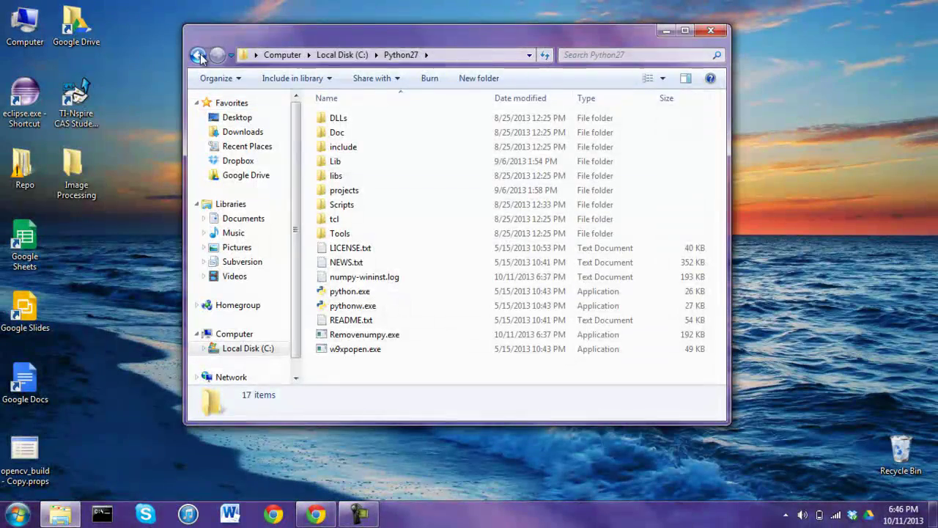
pyautogui.click(198, 55)
pyautogui.click(665, 33)
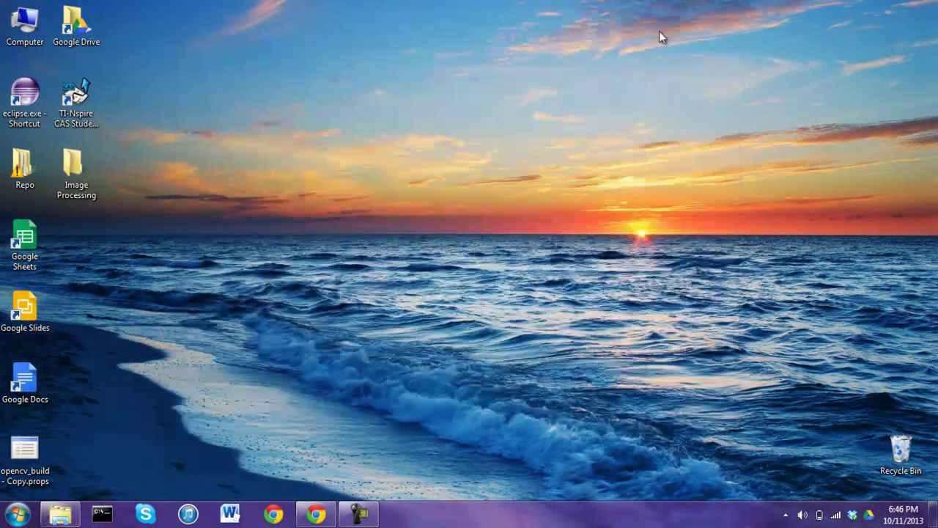
pyautogui.doubleClick(72, 181)
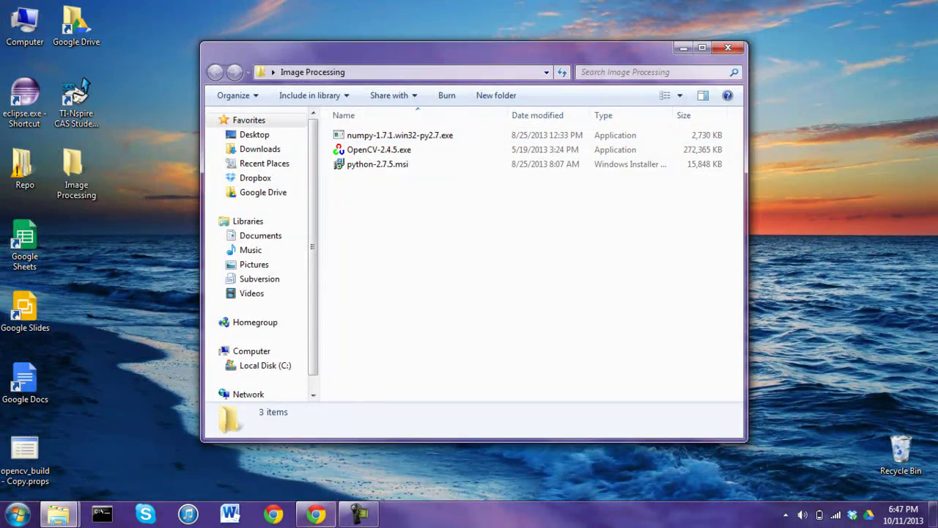
pyautogui.click(316, 514)
pyautogui.click(201, 9)
# Step: Browse from Local Disk (C:) through Python27\Lib\site-packages into the numpy folder
pyautogui.click(253, 367)
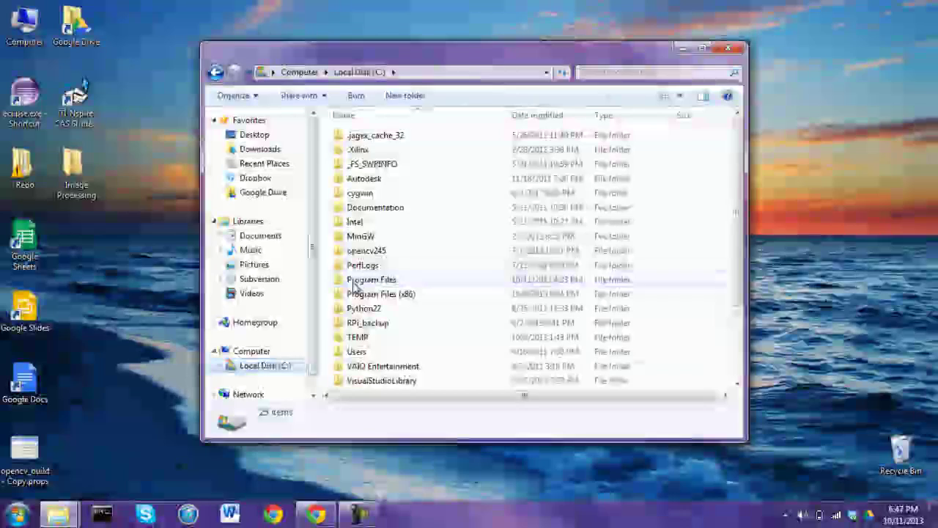
pyautogui.click(359, 308)
pyautogui.doubleClick(359, 309)
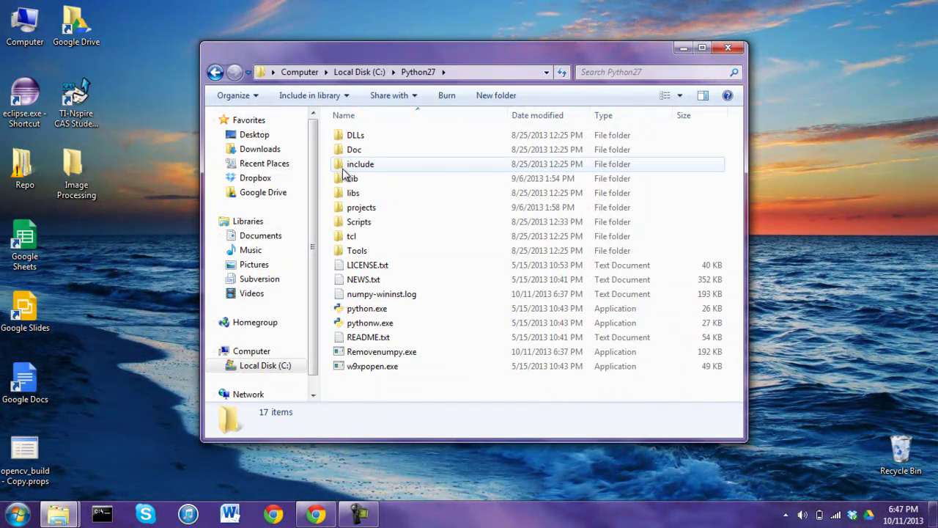
pyautogui.doubleClick(347, 181)
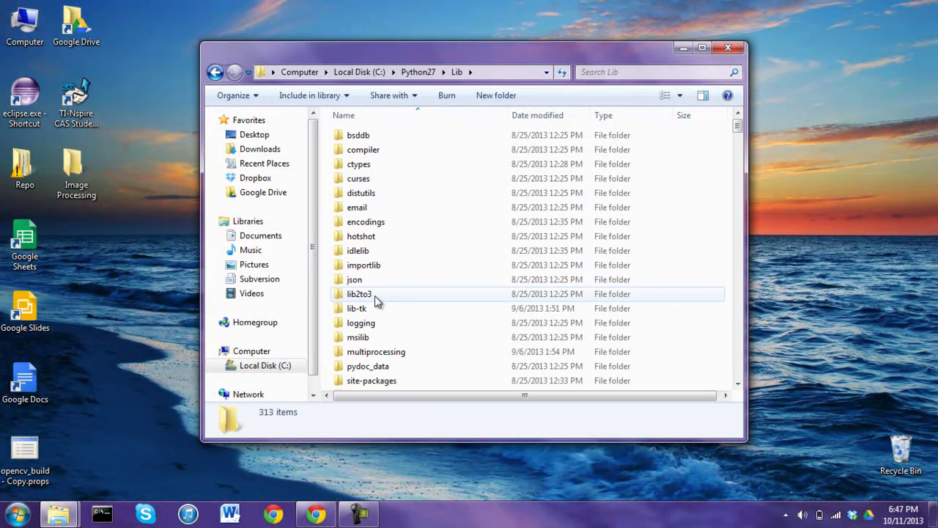
pyautogui.scroll(-2, 375, 297)
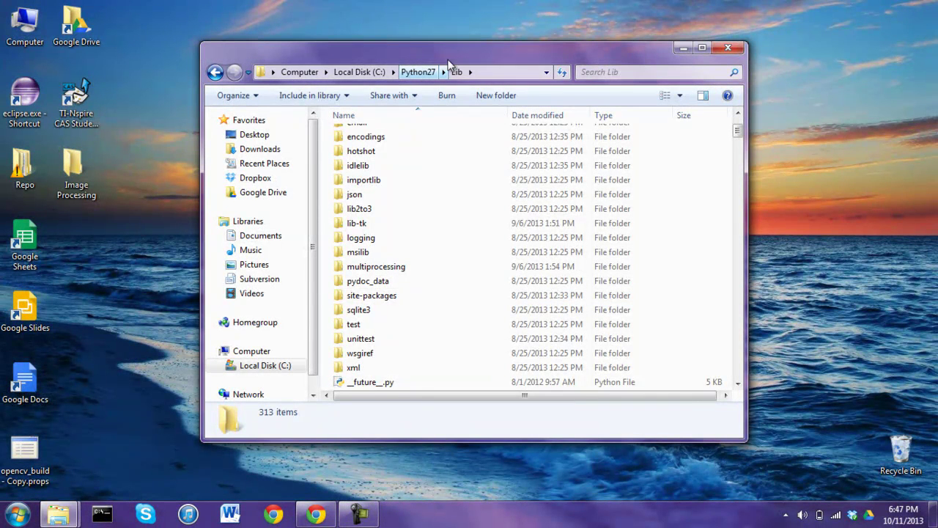
pyautogui.doubleClick(371, 296)
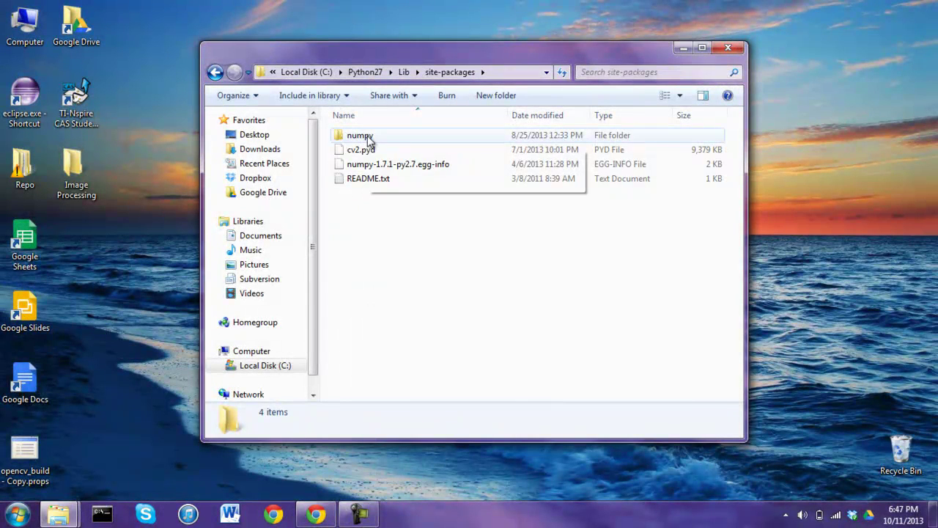
pyautogui.doubleClick(362, 137)
# Step: Review the numpy folder's contents, go back to site-packages, and minimize Explorer
pyautogui.scroll(-8, 369, 139)
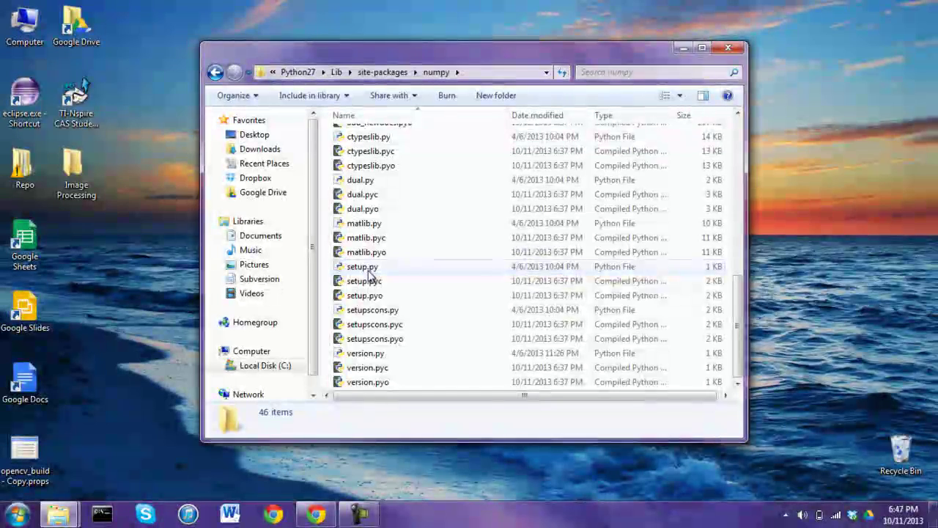
pyautogui.scroll(10, 370, 275)
pyautogui.scroll(2, 371, 275)
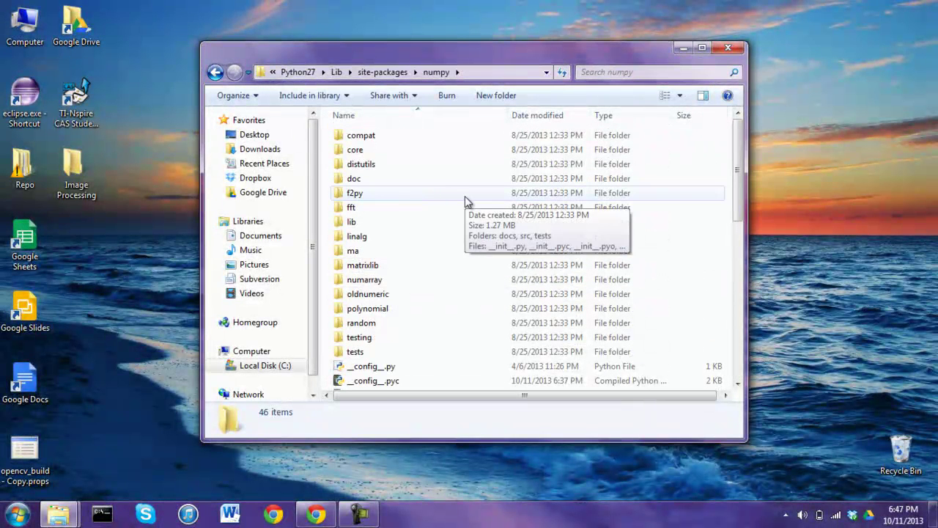
pyautogui.click(216, 73)
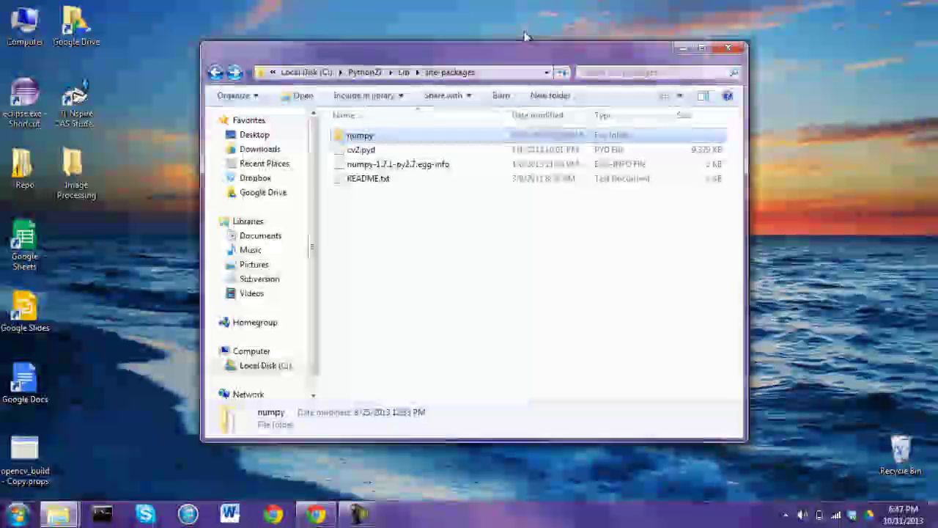
pyautogui.click(683, 48)
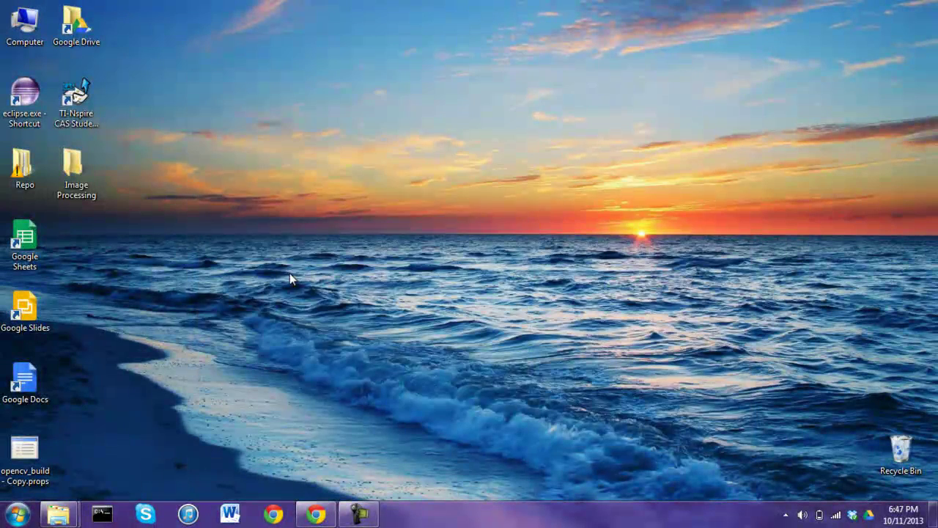
# Step: Open the Image Processing folder, check Chrome's OpenCV downloads tab, then minimize Chrome
pyautogui.doubleClick(89, 172)
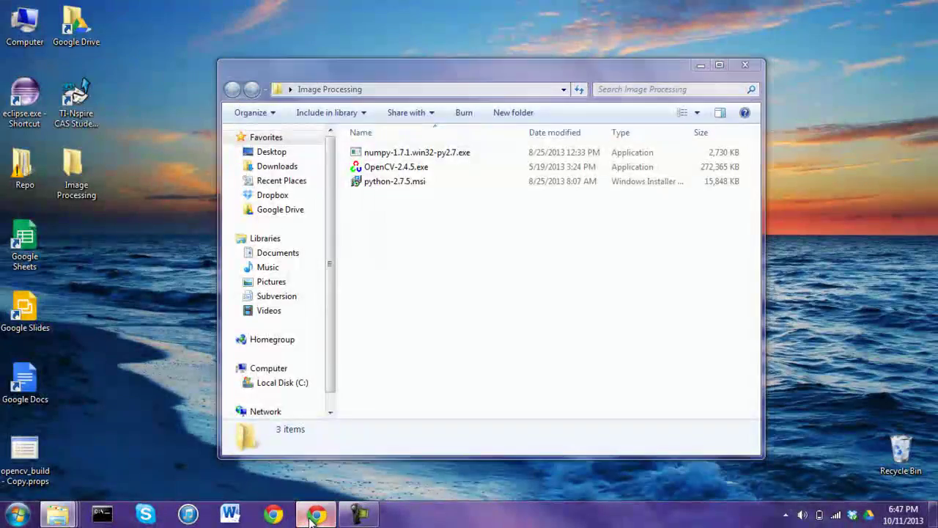
pyautogui.click(312, 515)
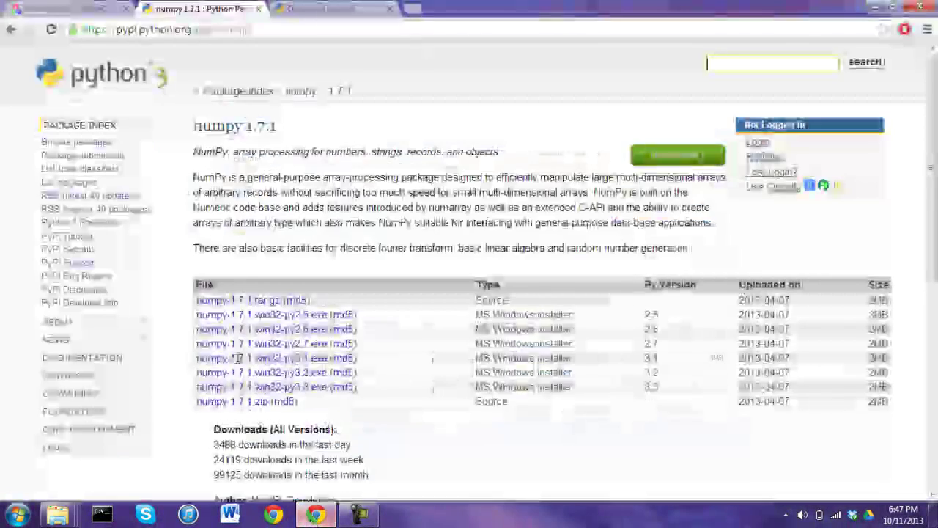
pyautogui.click(66, 9)
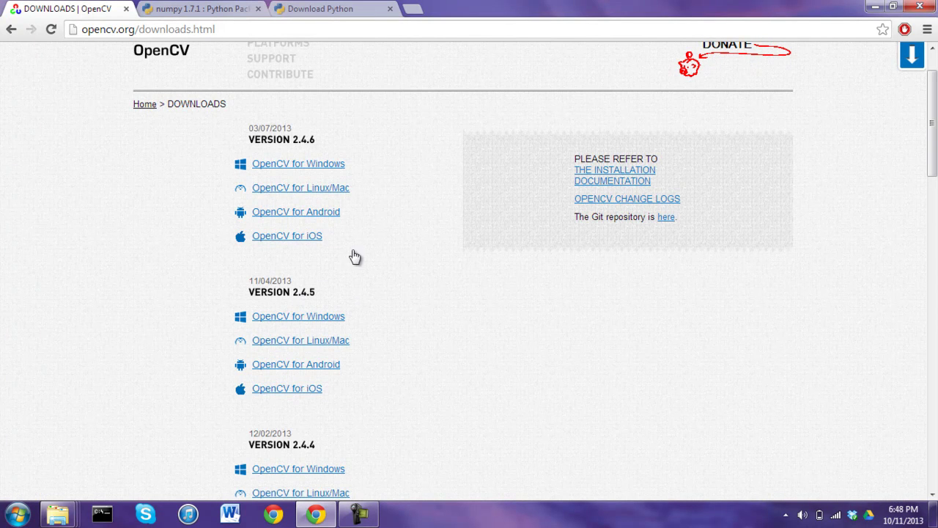
pyautogui.click(878, 8)
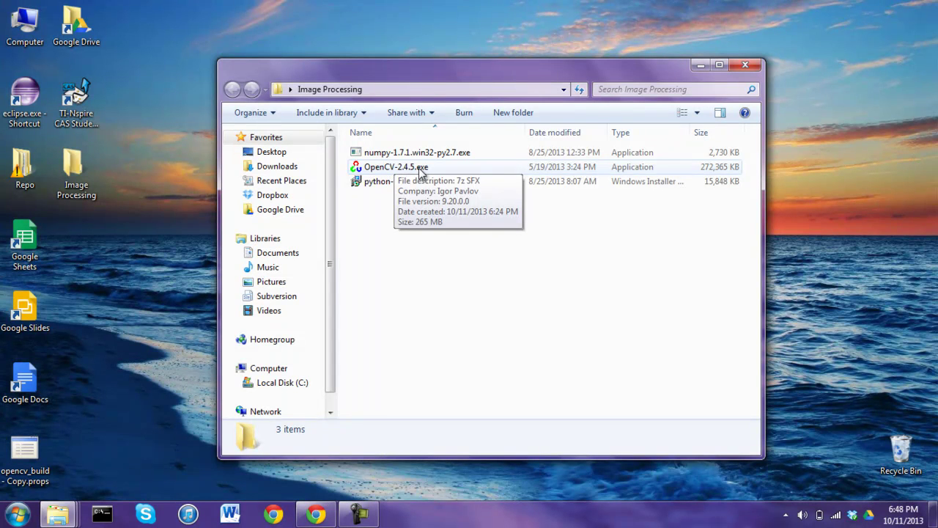
pyautogui.rightClick(412, 173)
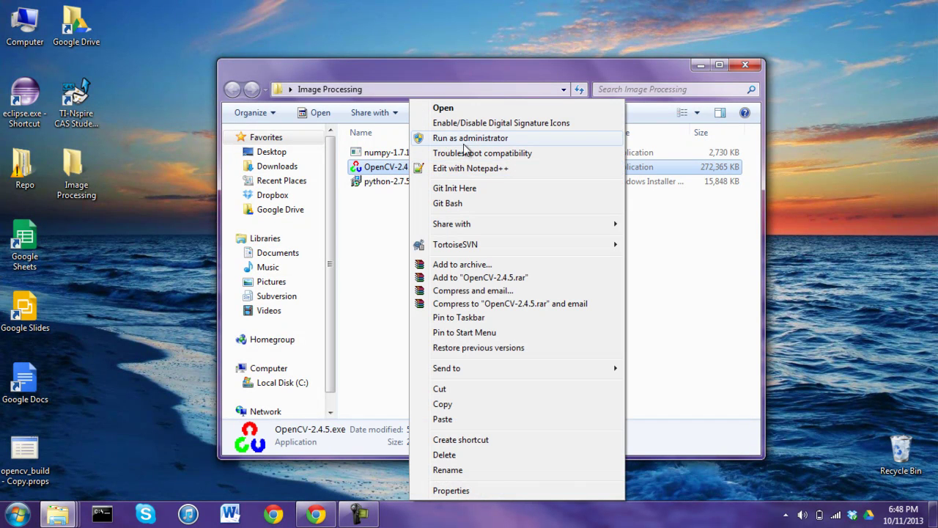
pyautogui.click(475, 139)
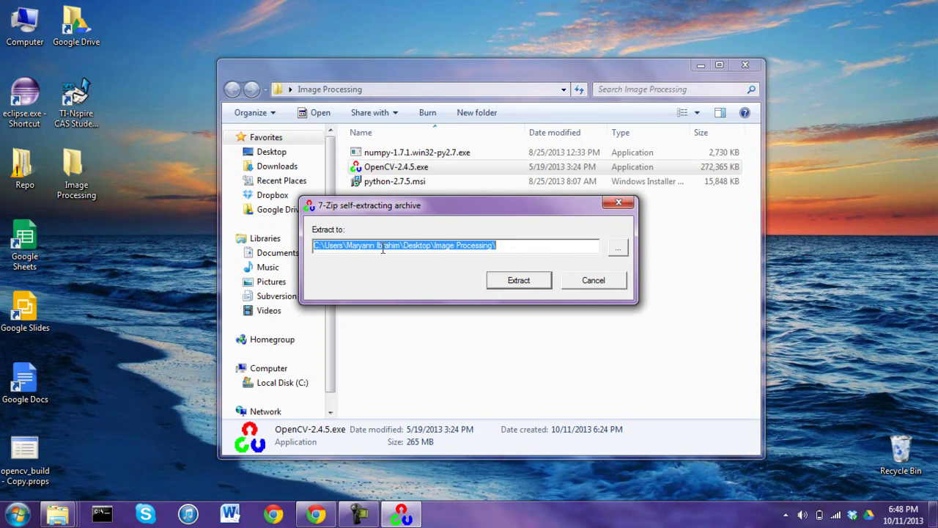
pyautogui.click(593, 279)
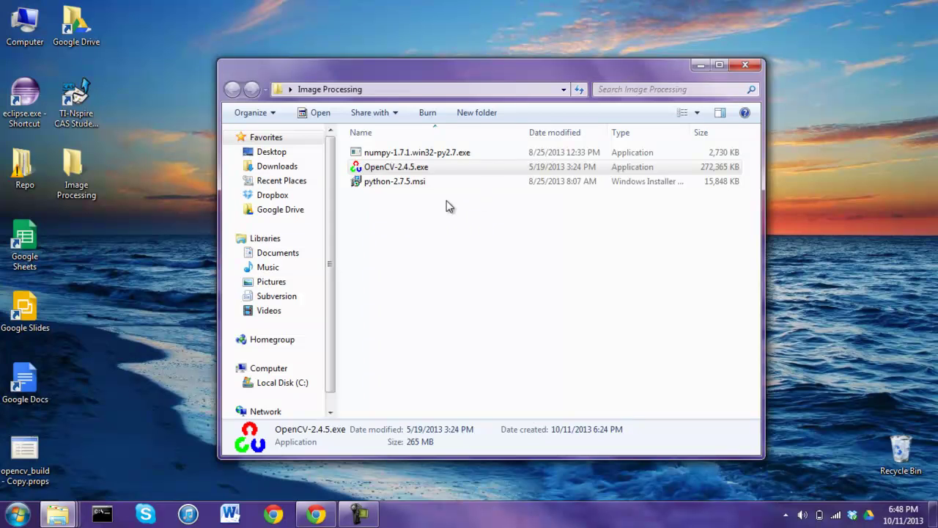
# Step: Locate and select cv2.pyd in C:\opencv245\build\python\2.7, then return to Local Disk (C:)
pyautogui.click(256, 384)
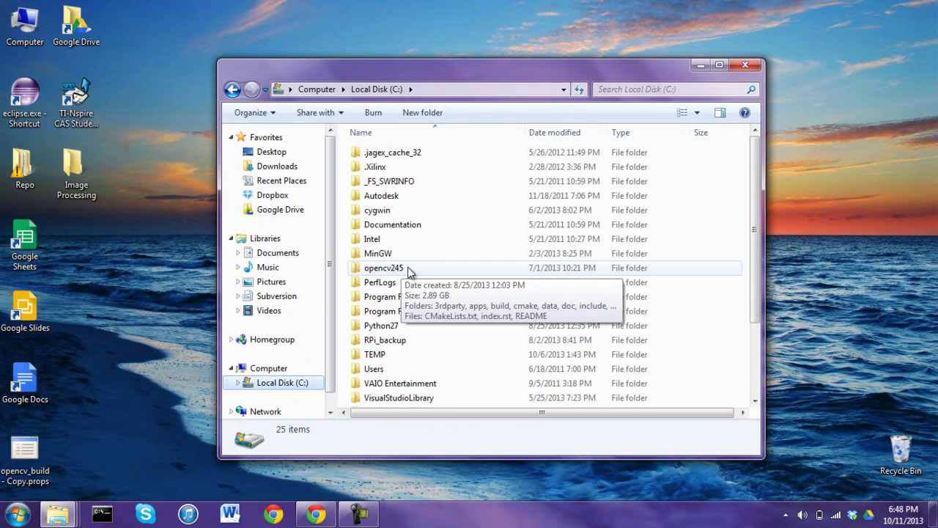
pyautogui.click(407, 270)
pyautogui.doubleClick(407, 267)
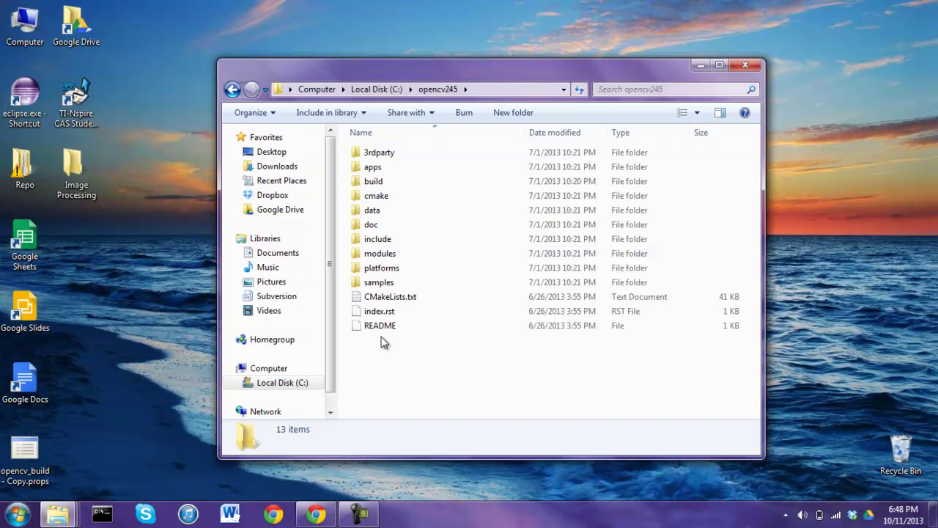
pyautogui.doubleClick(407, 183)
pyautogui.doubleClick(396, 198)
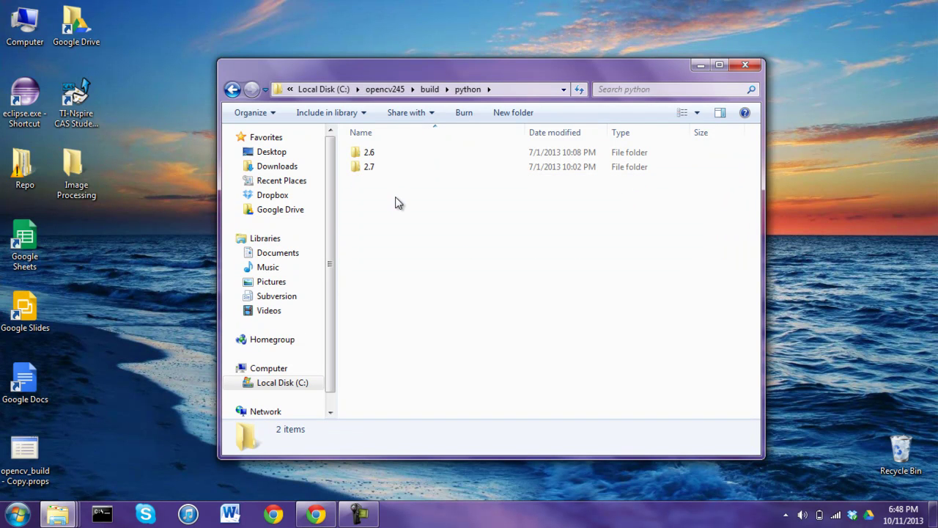
pyautogui.doubleClick(376, 168)
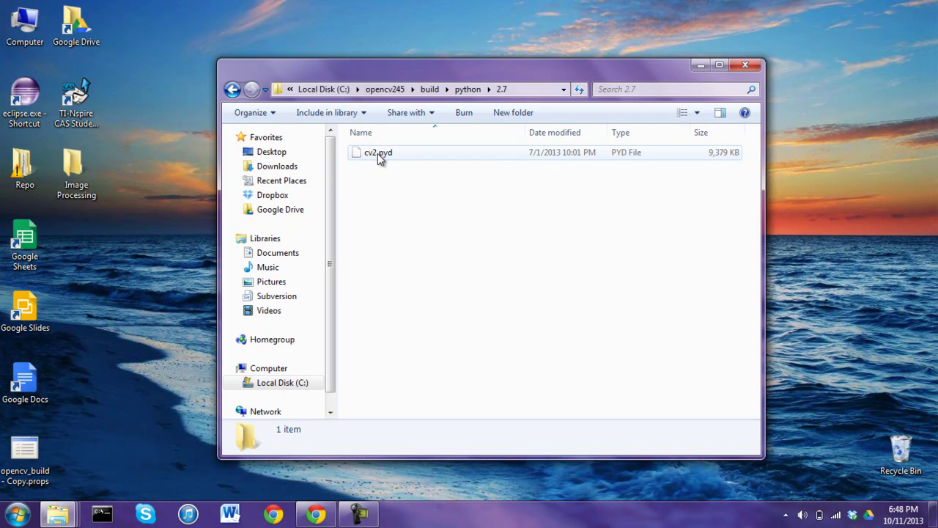
pyautogui.click(378, 152)
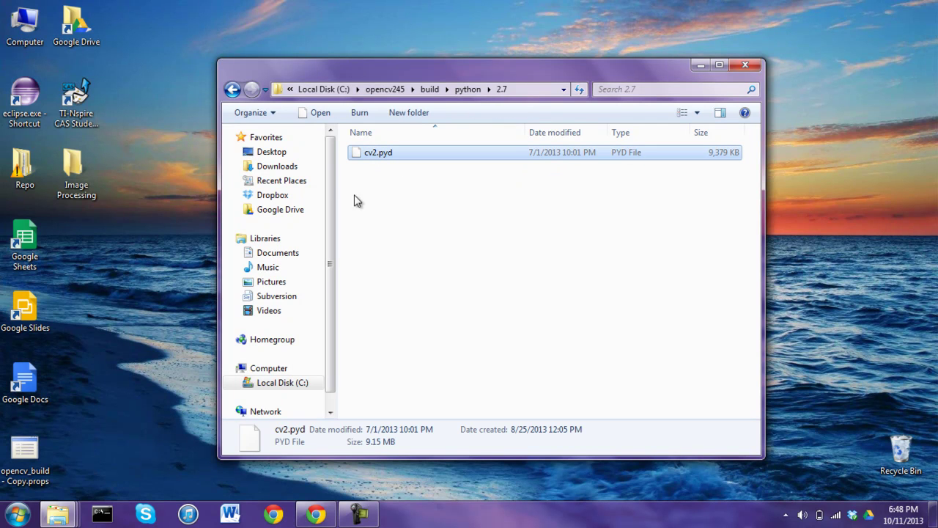
pyautogui.click(300, 383)
# Step: Open C:\Python27\Lib\site-packages to confirm cv2.pyd sits beside the numpy folder
pyautogui.click(375, 328)
pyautogui.doubleClick(375, 327)
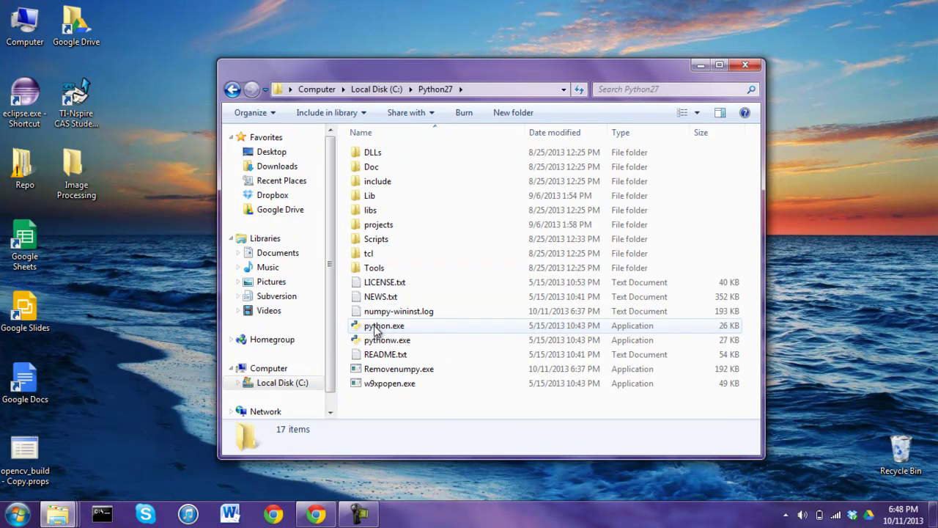
pyautogui.doubleClick(381, 196)
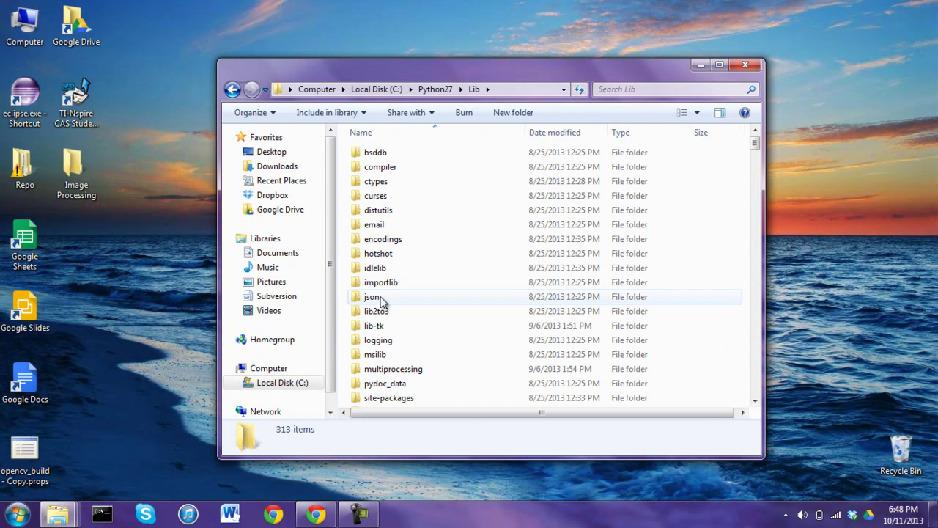
pyautogui.click(394, 398)
pyautogui.doubleClick(395, 398)
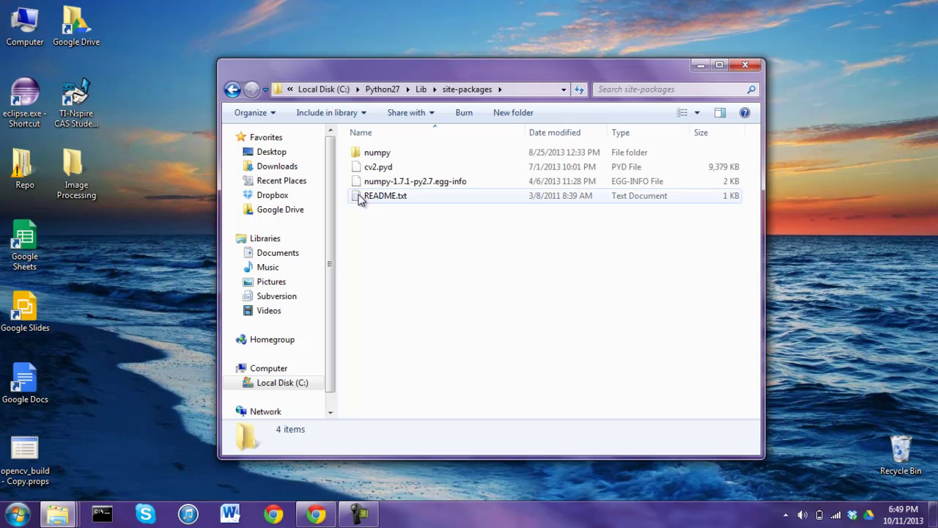